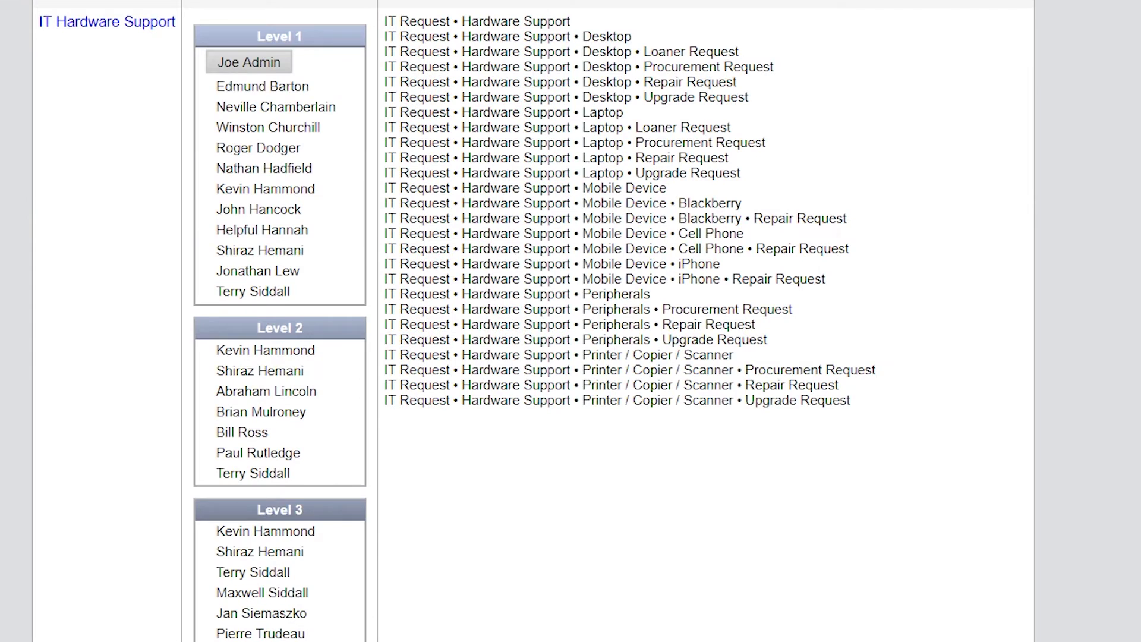
End the e-mail body with 'and I need to pull some figures beforehand.' and a blank line, then 'Thanks!'
{"action": "scroll", "coordinate": [570, 321], "scroll_direction": "down", "scroll_amount": 9}
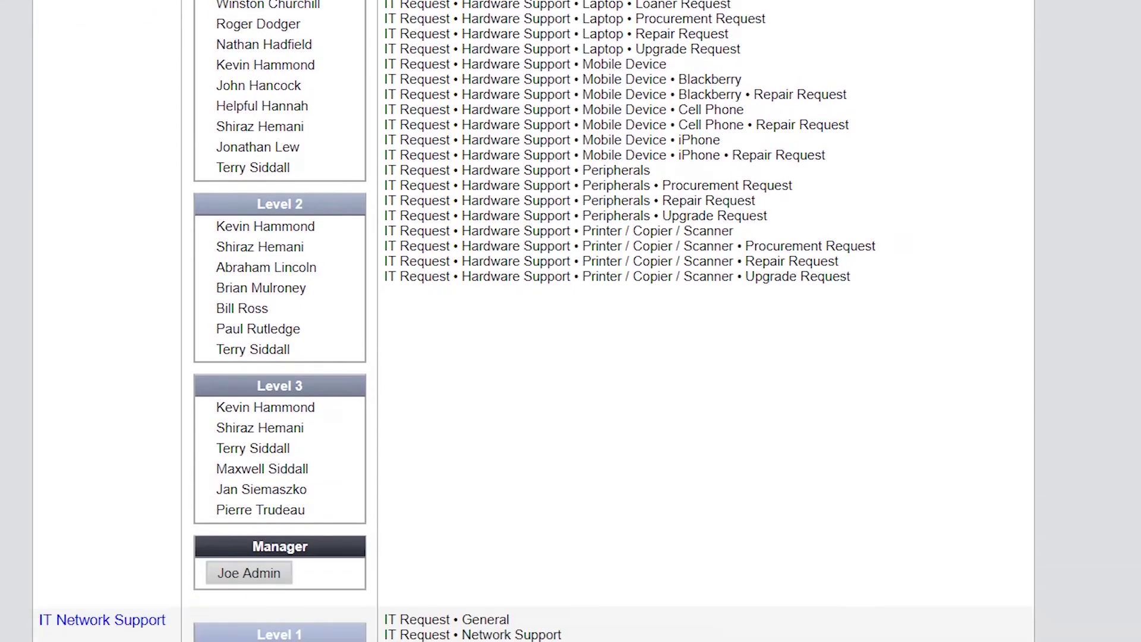
{"action": "scroll", "coordinate": [570, 321], "scroll_direction": "down", "scroll_amount": 1}
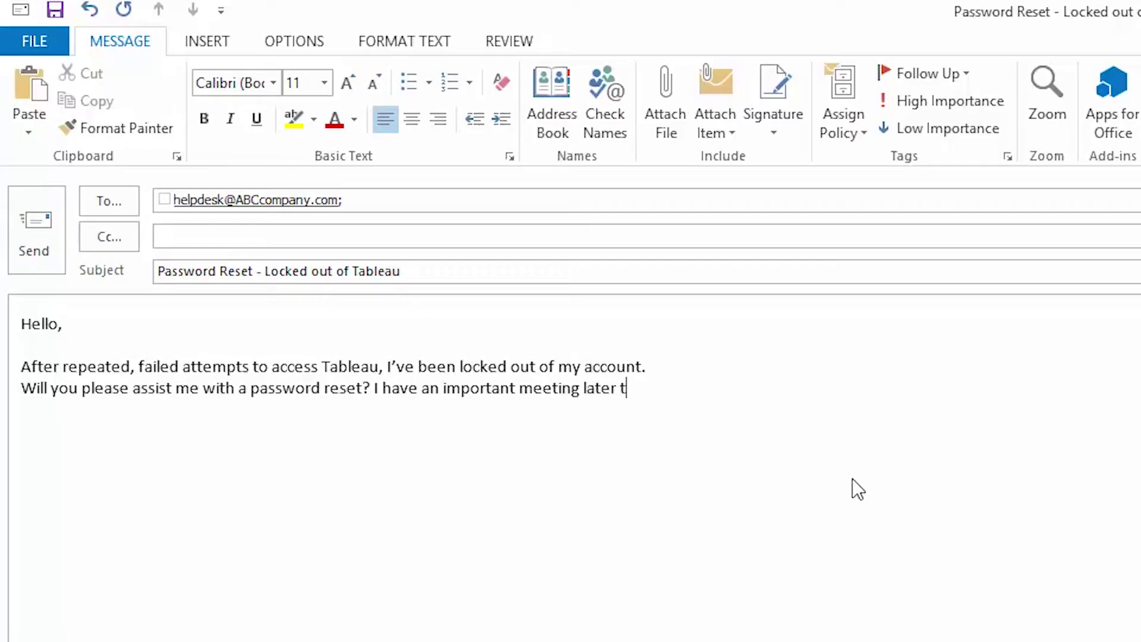
{"action": "type", "text": "oday,"}
{"action": "key", "text": "Return"}
{"action": "type", "text": "and I need to "}
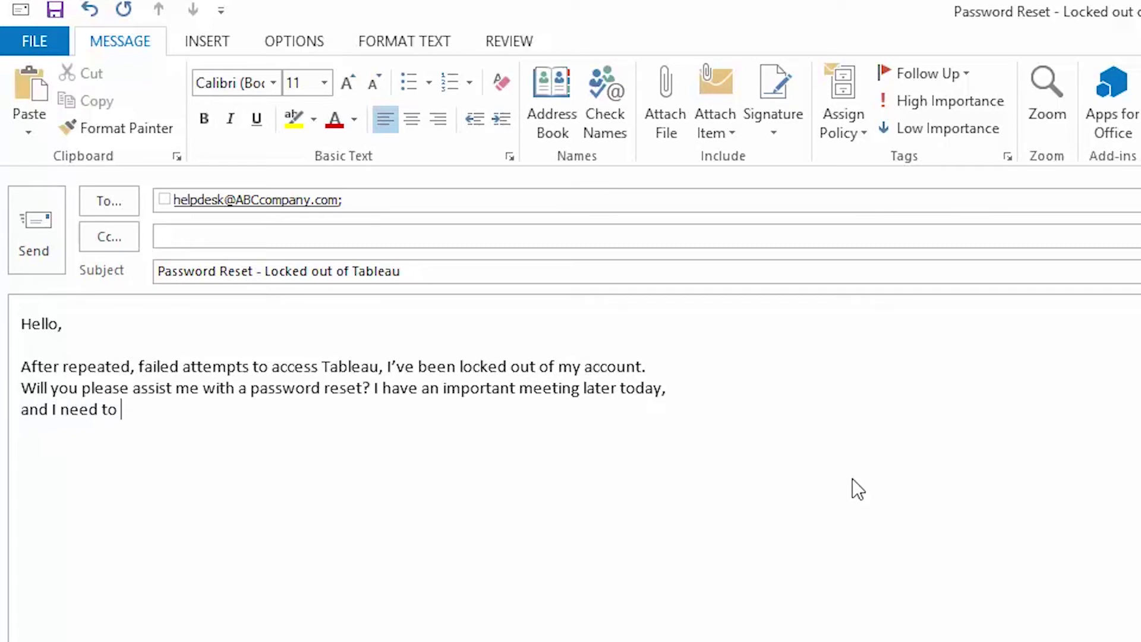
{"action": "type", "text": "pull some fi"}
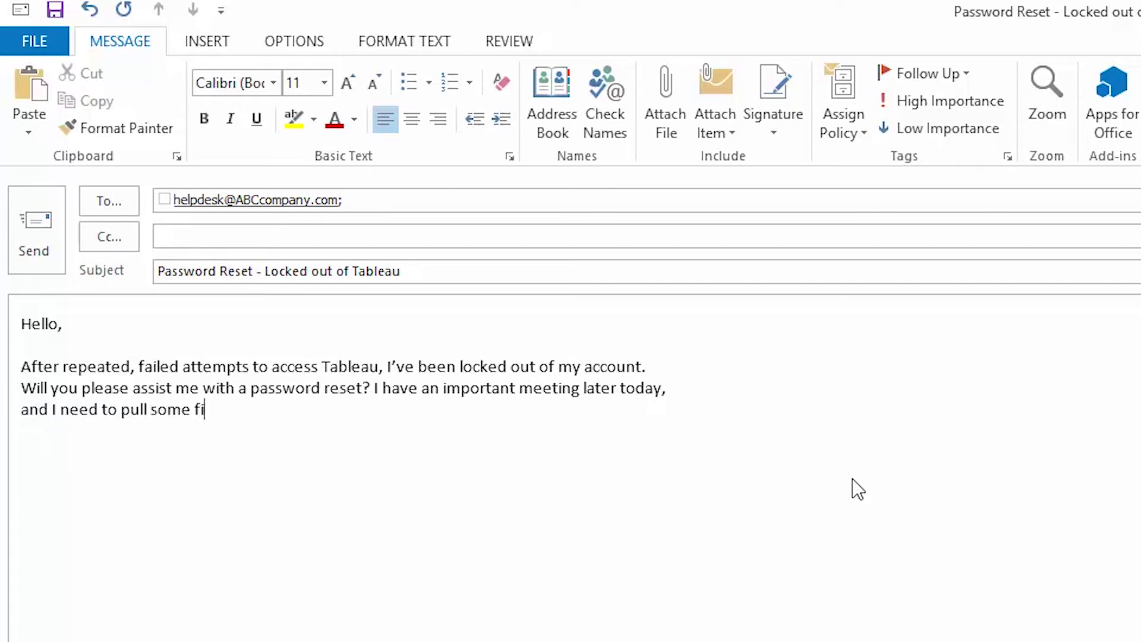
{"action": "type", "text": "gures beforehand."}
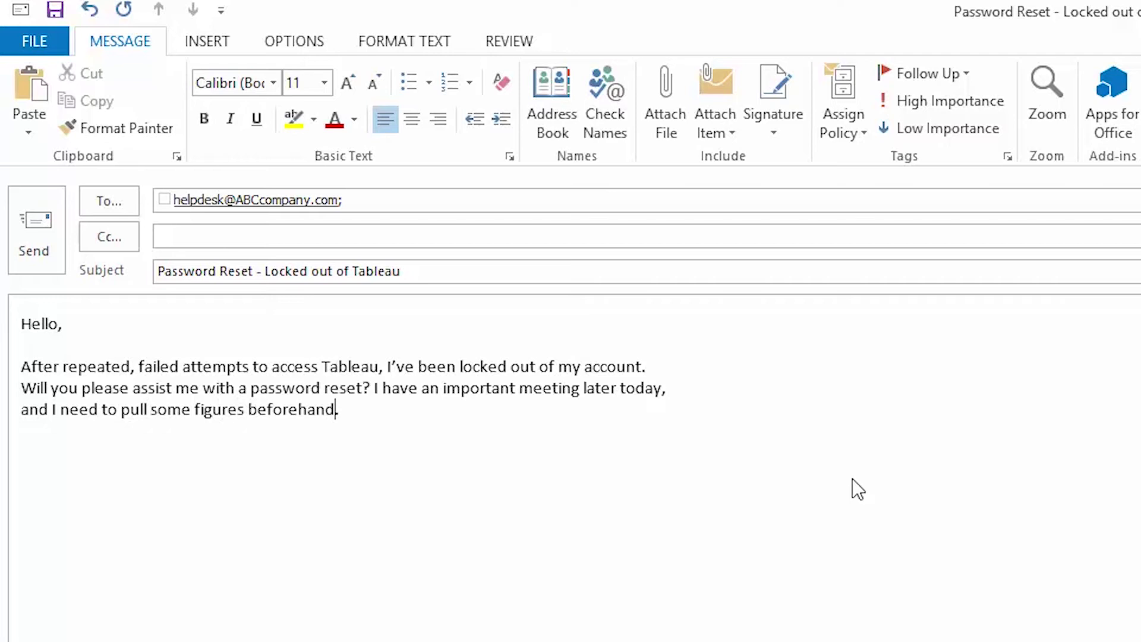
{"action": "key", "text": "Return"}
{"action": "key", "text": "Return"}
{"action": "type", "text": "Thanks!"}
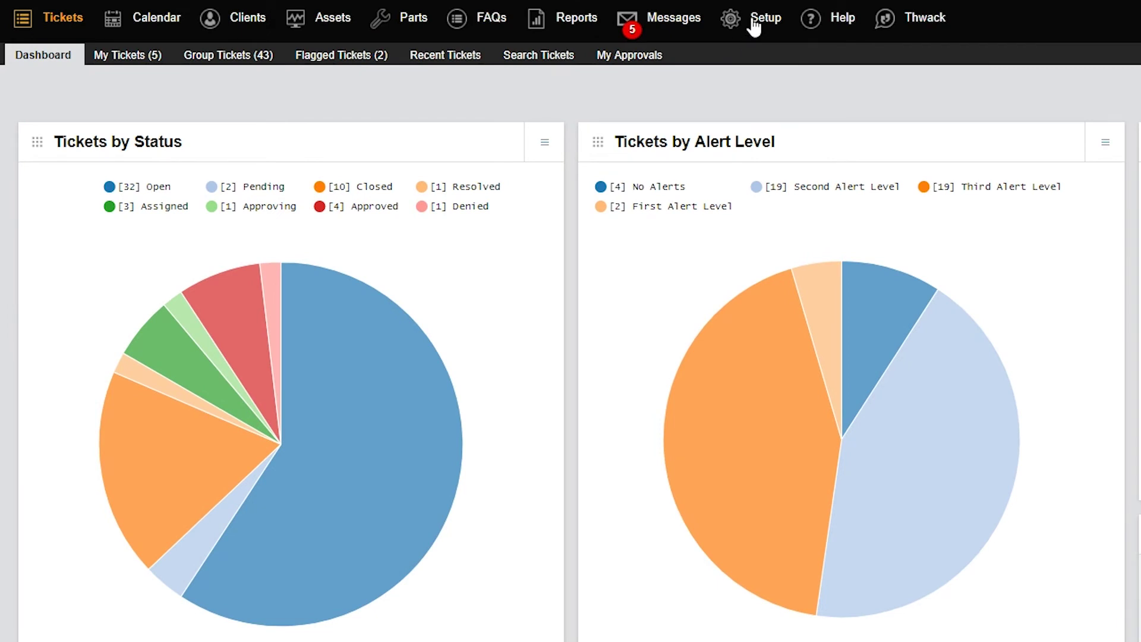
View the E-Mail Options page under Setup in Web Help Desk
{"action": "left_click", "coordinate": [751, 23]}
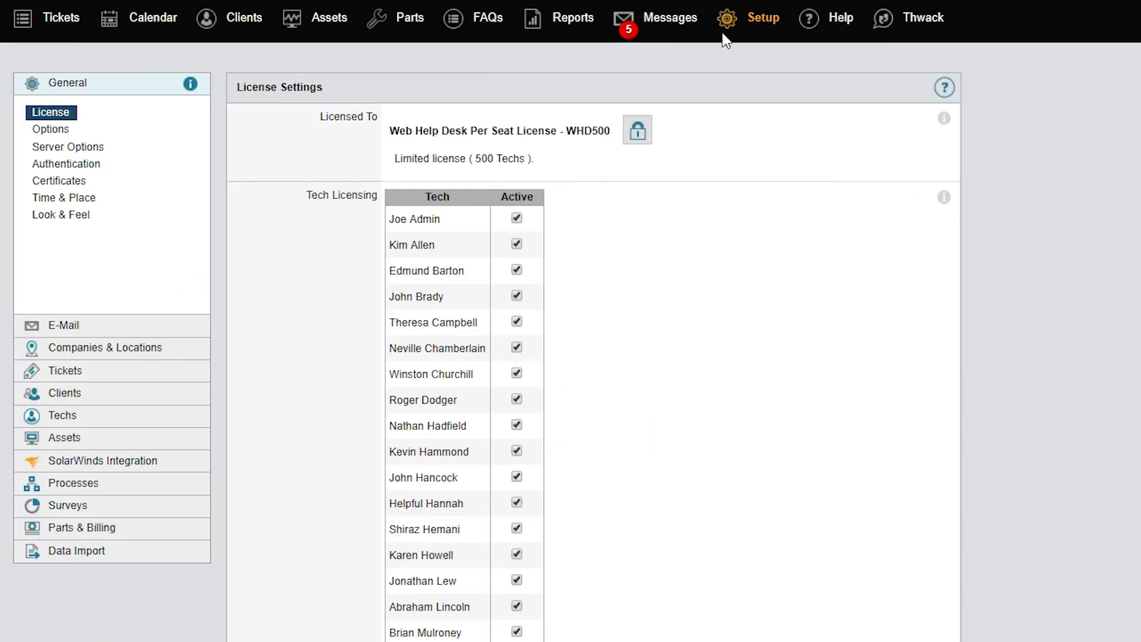
{"action": "left_click", "coordinate": [69, 325]}
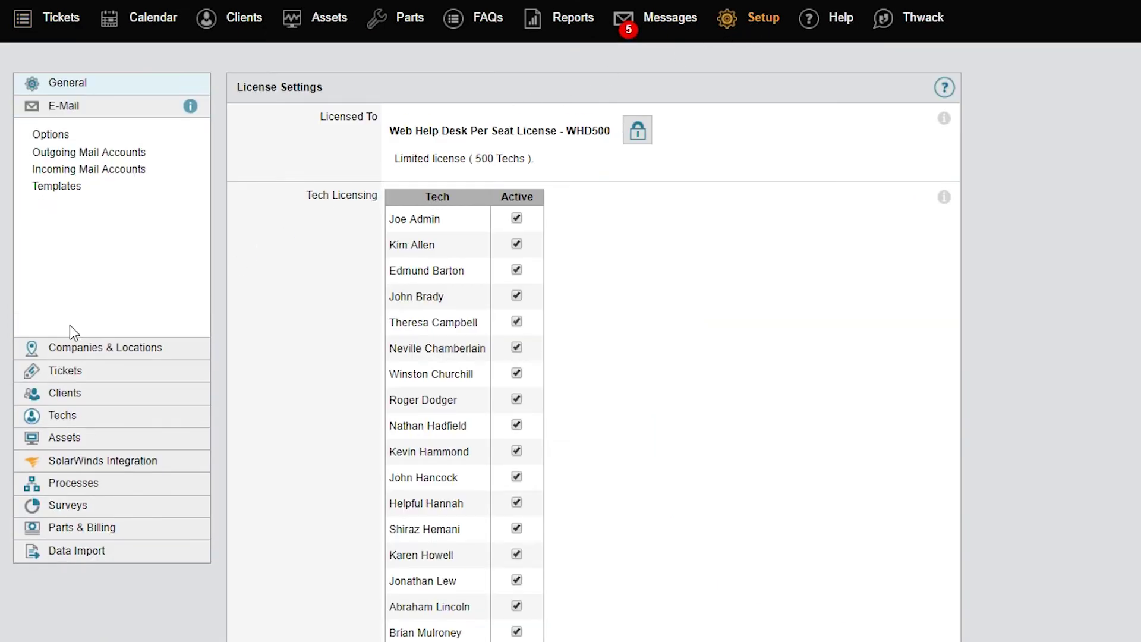
{"action": "left_click", "coordinate": [54, 136]}
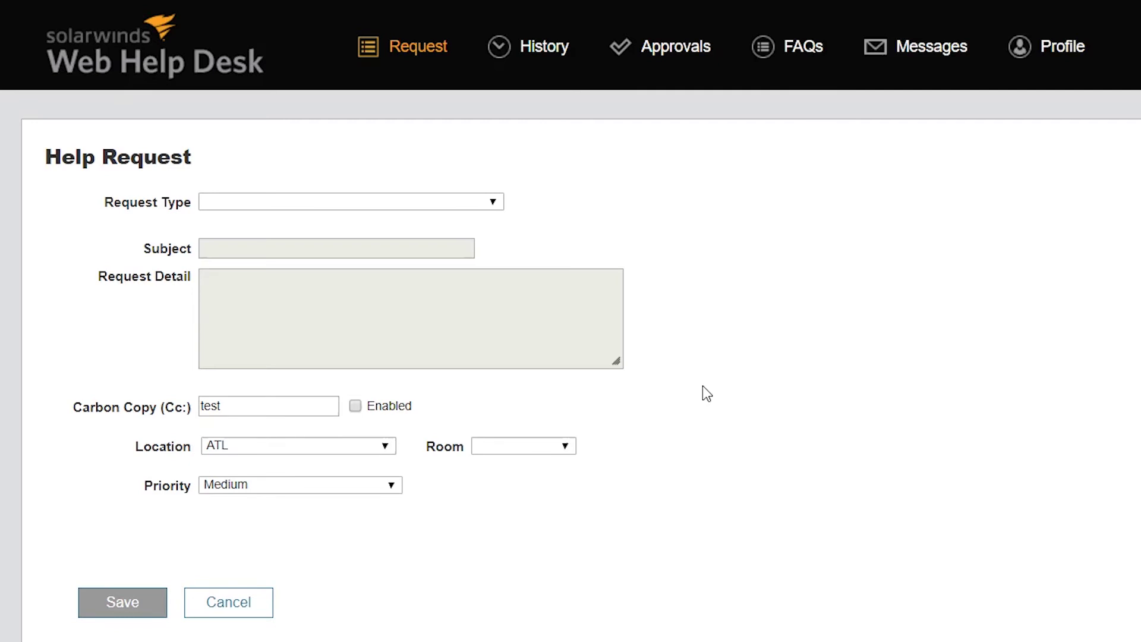
Choose request type IT Request > Software Support > Microsoft Windows > Upgrade Request, keeping location ATL
{"action": "left_click", "coordinate": [491, 205]}
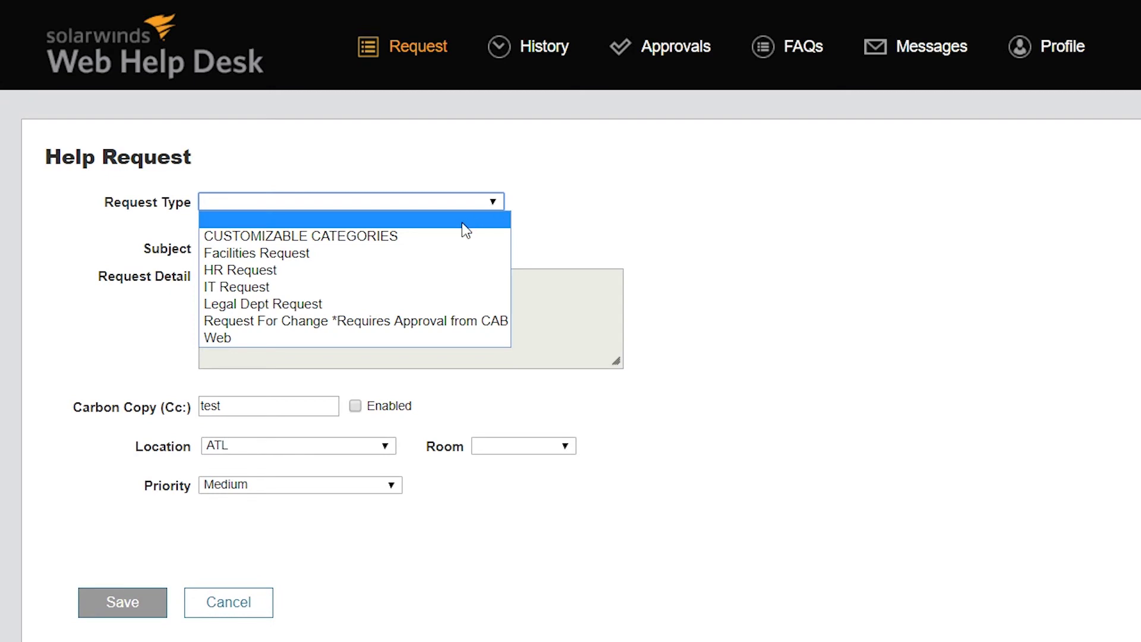
{"action": "left_click", "coordinate": [275, 288]}
{"action": "left_click", "coordinate": [314, 230]}
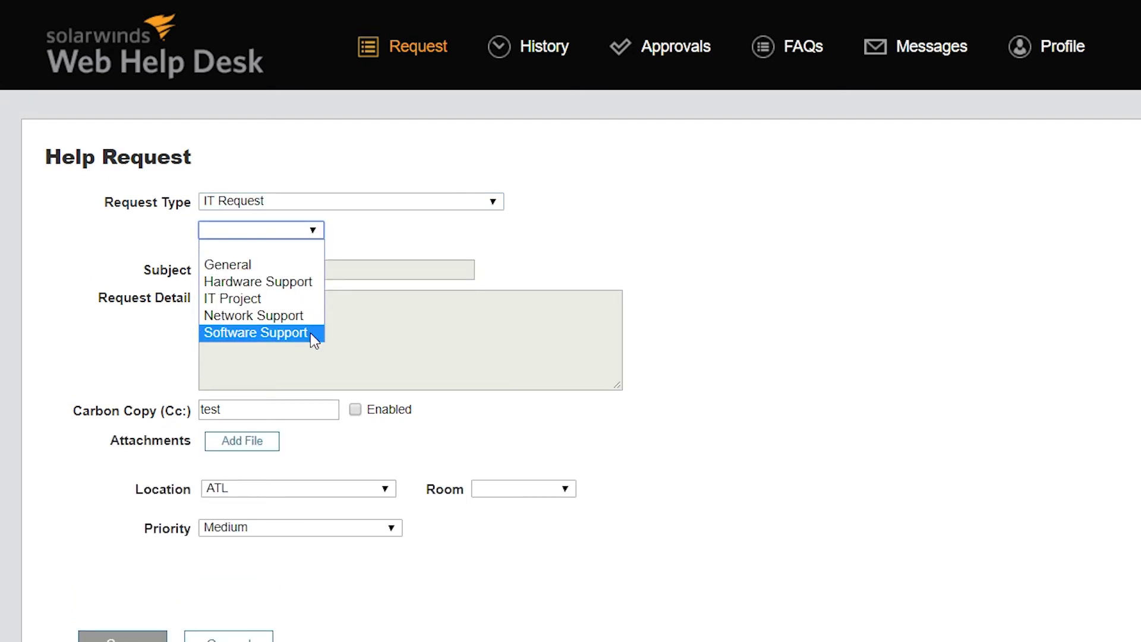
{"action": "left_click", "coordinate": [310, 333]}
{"action": "left_click", "coordinate": [490, 231]}
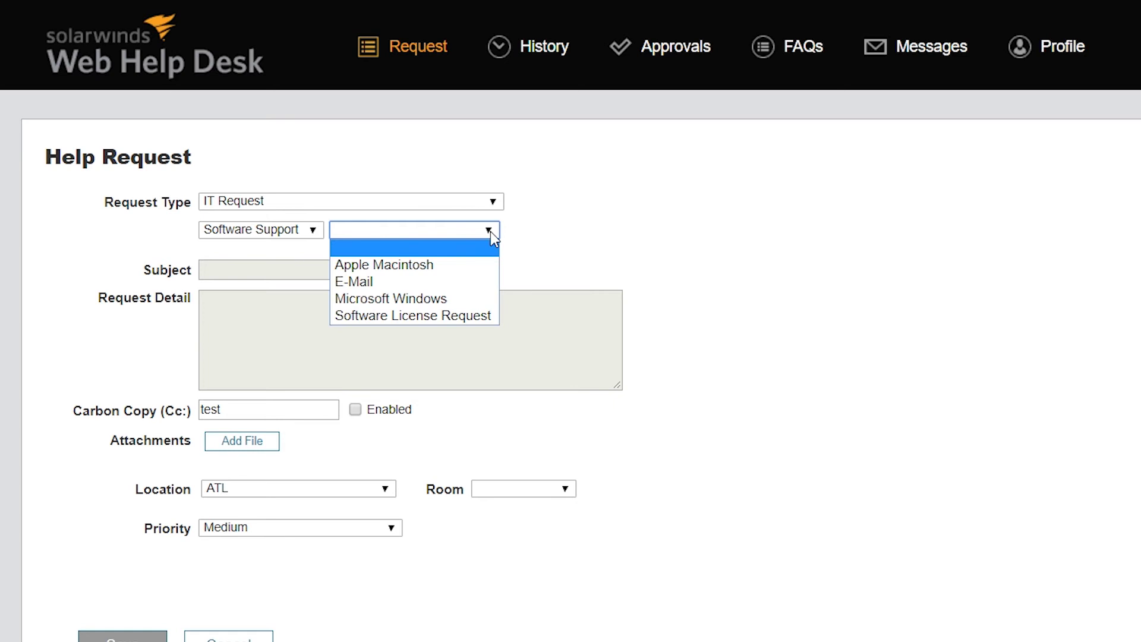
{"action": "left_click", "coordinate": [476, 298]}
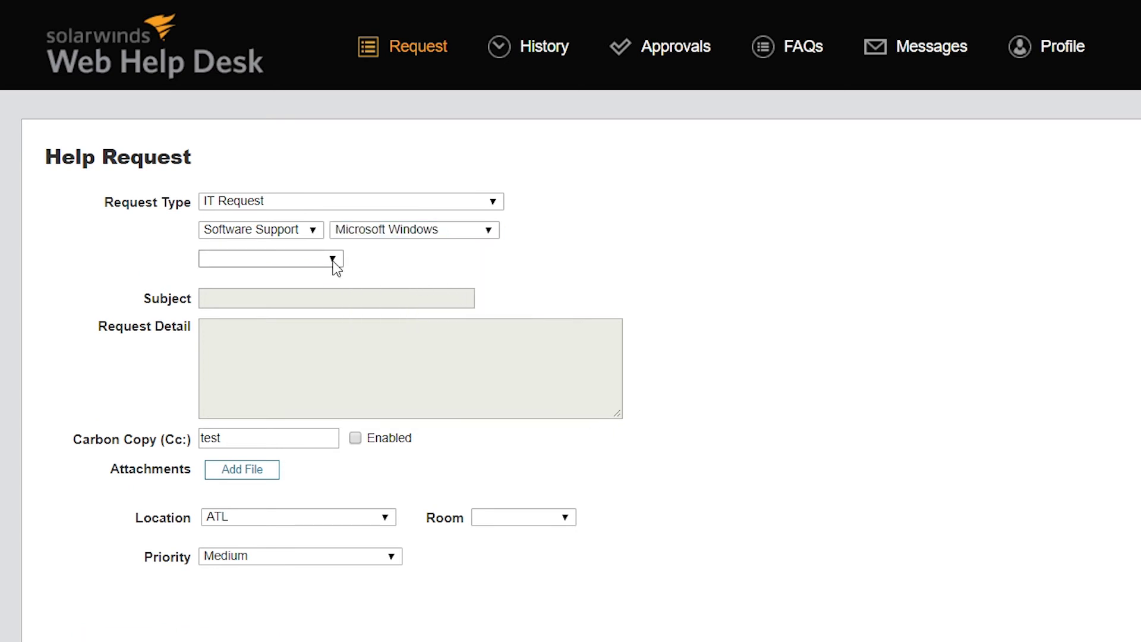
{"action": "left_click", "coordinate": [333, 262]}
{"action": "left_click", "coordinate": [313, 341]}
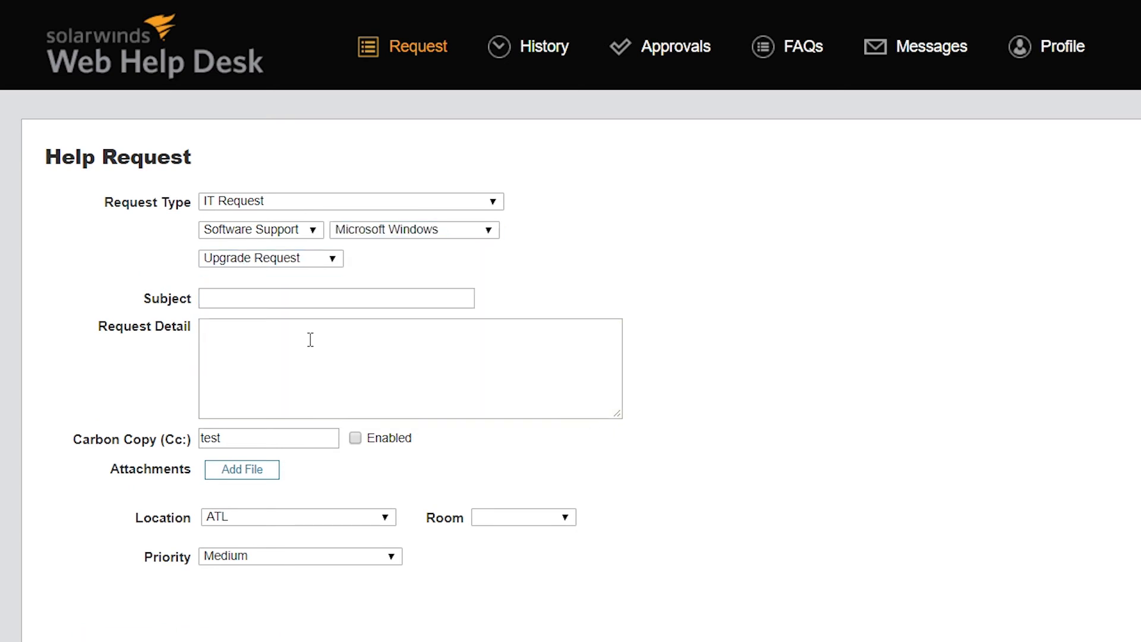
{"action": "left_click", "coordinate": [383, 517]}
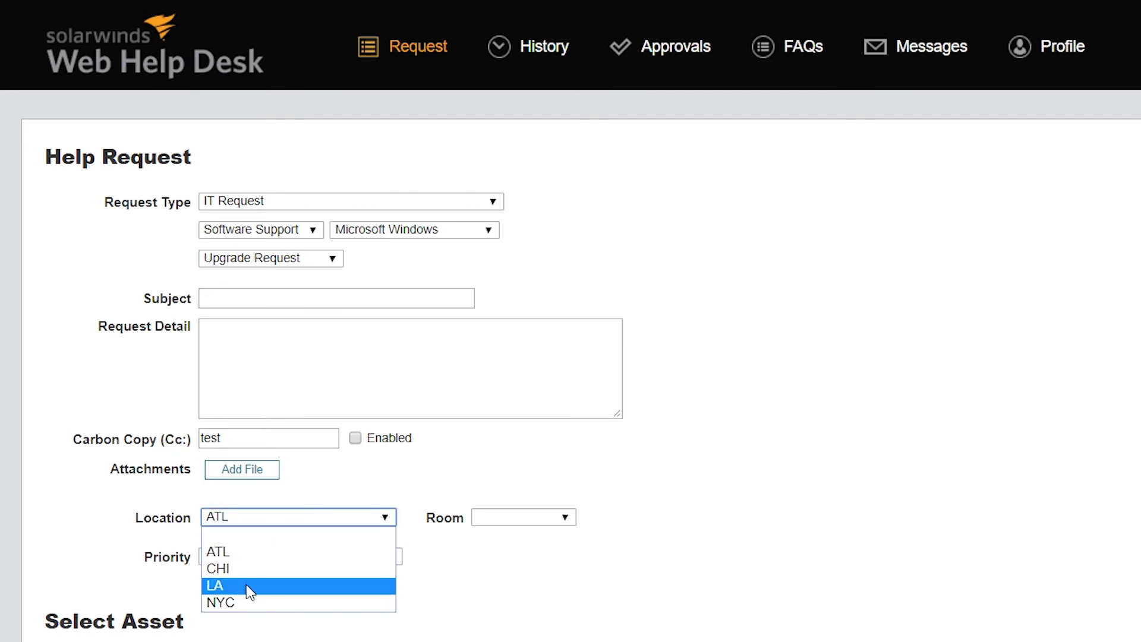
{"action": "left_click", "coordinate": [247, 556]}
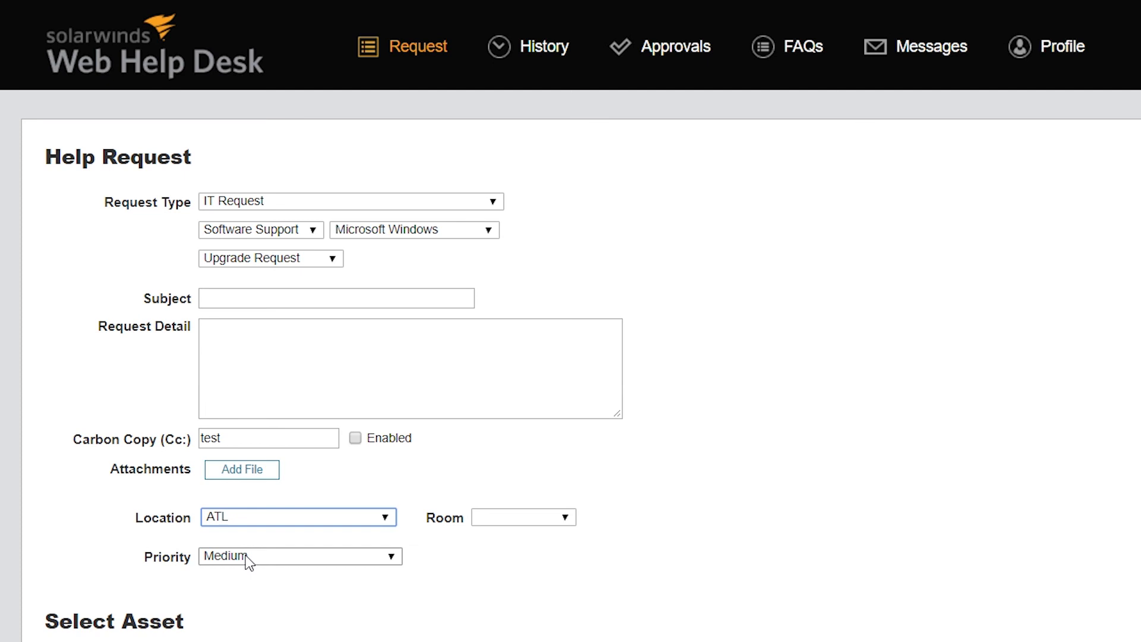
Attach asset 485 Dell Dimension, enter subject 'please upgrade' and detail 'I need it asap', then submit
{"action": "scroll", "coordinate": [244, 551], "scroll_direction": "down", "scroll_amount": 5}
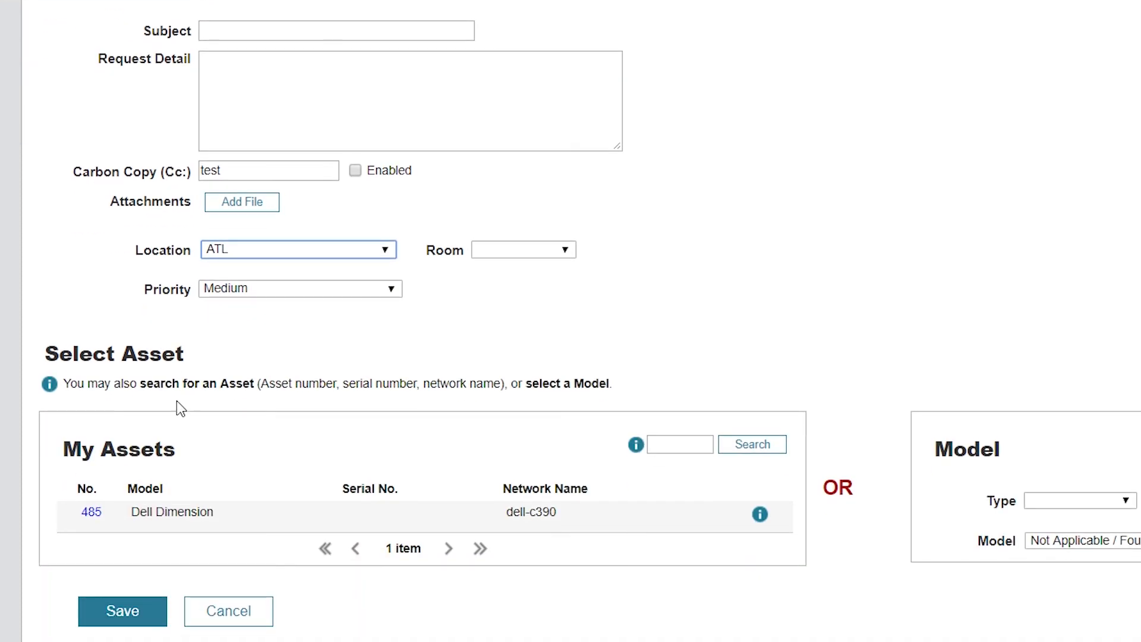
{"action": "left_click", "coordinate": [92, 517]}
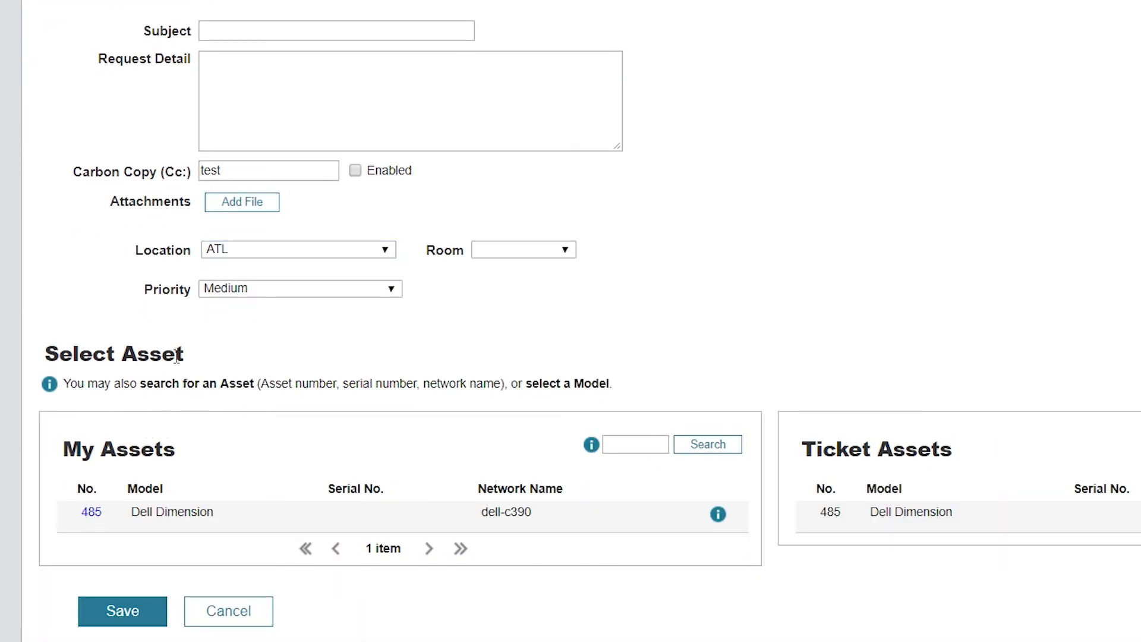
{"action": "left_click", "coordinate": [252, 33]}
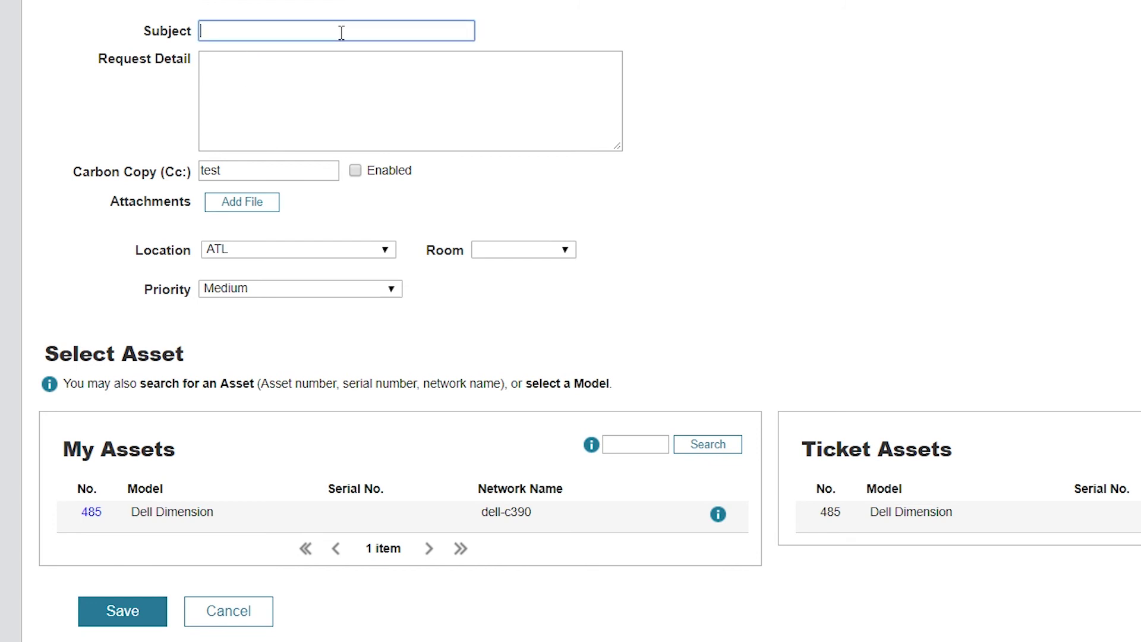
{"action": "type", "text": "please upgrade"}
{"action": "left_click", "coordinate": [247, 60]}
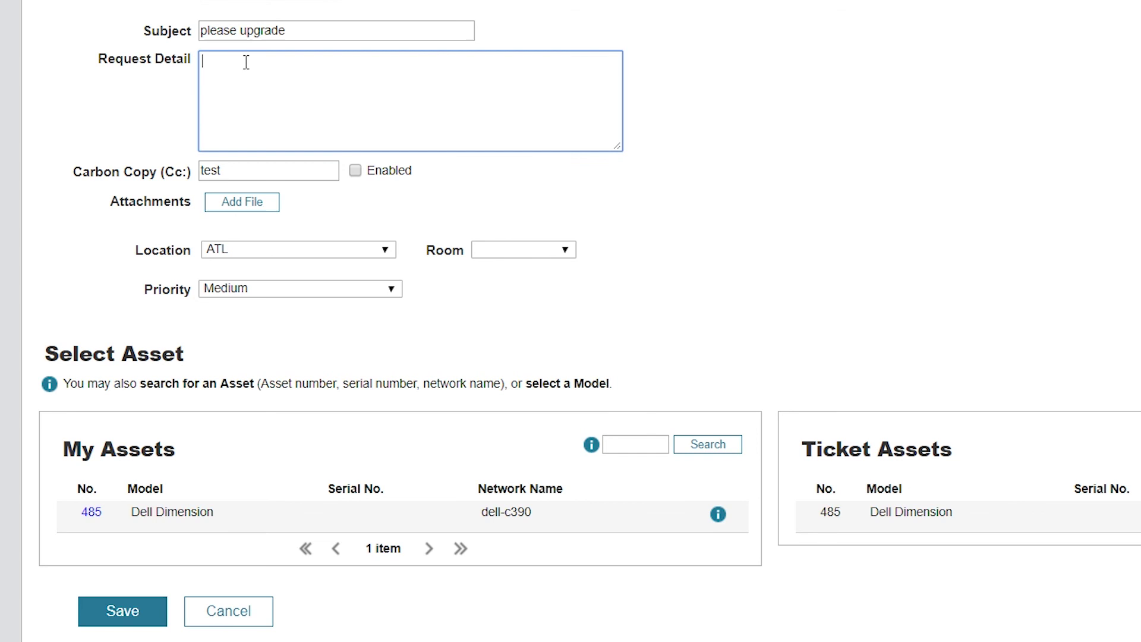
{"action": "type", "text": "I need it asap"}
{"action": "left_click", "coordinate": [143, 617]}
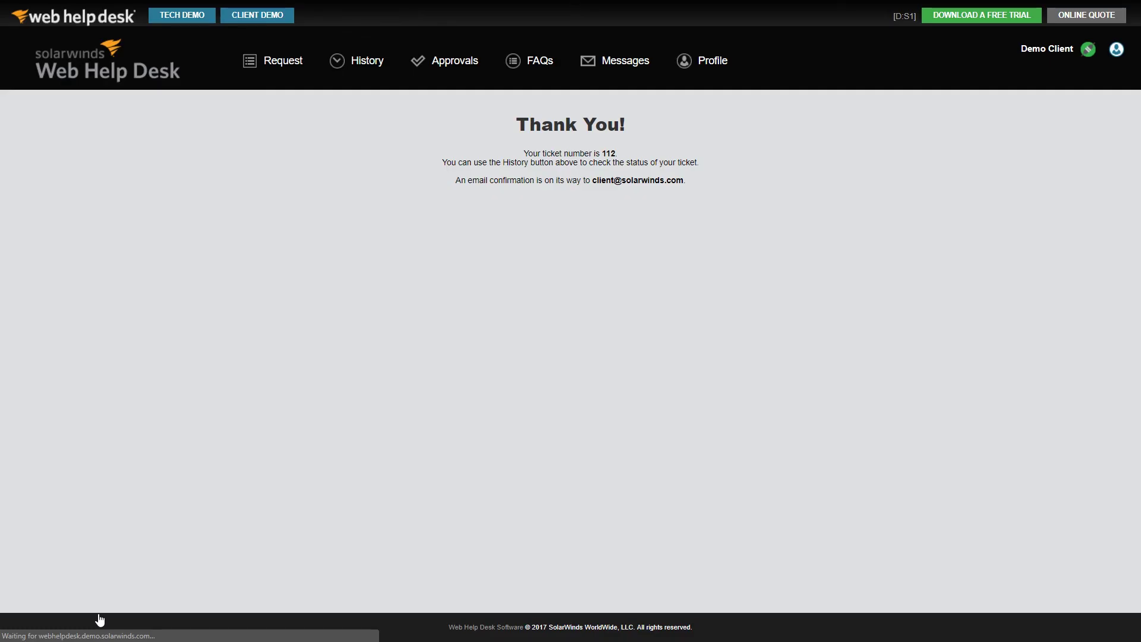